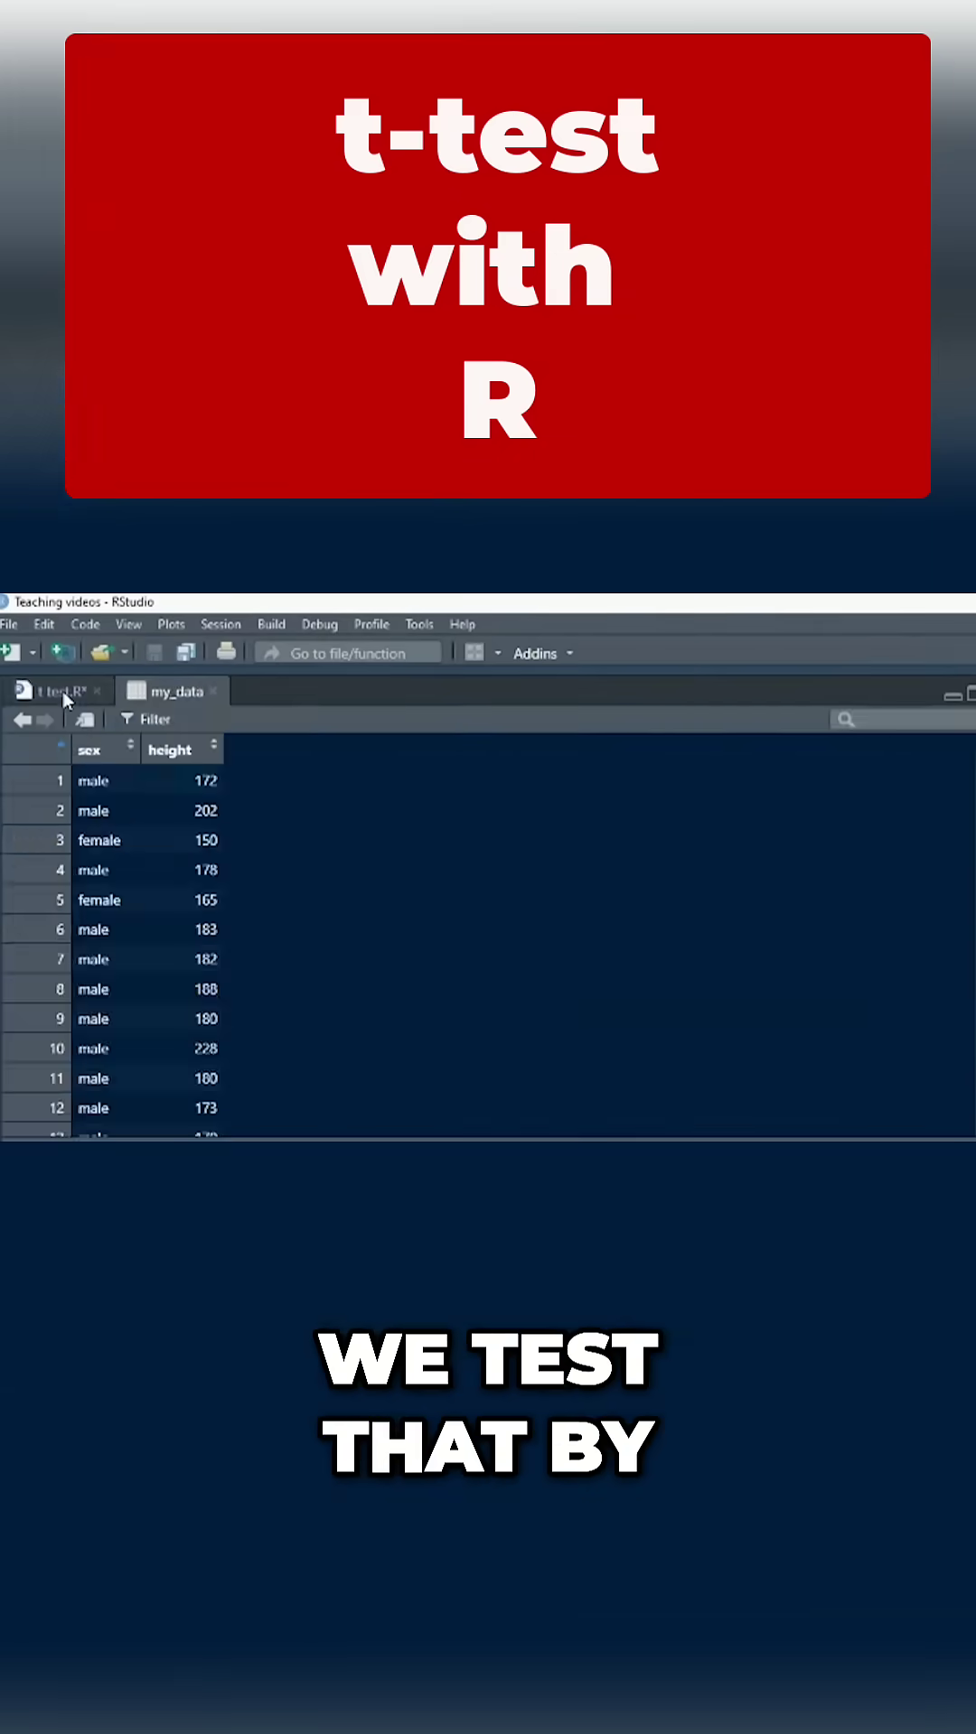
Step: Switch from the height plot back to the t test.R script tab
left_click(61, 690)
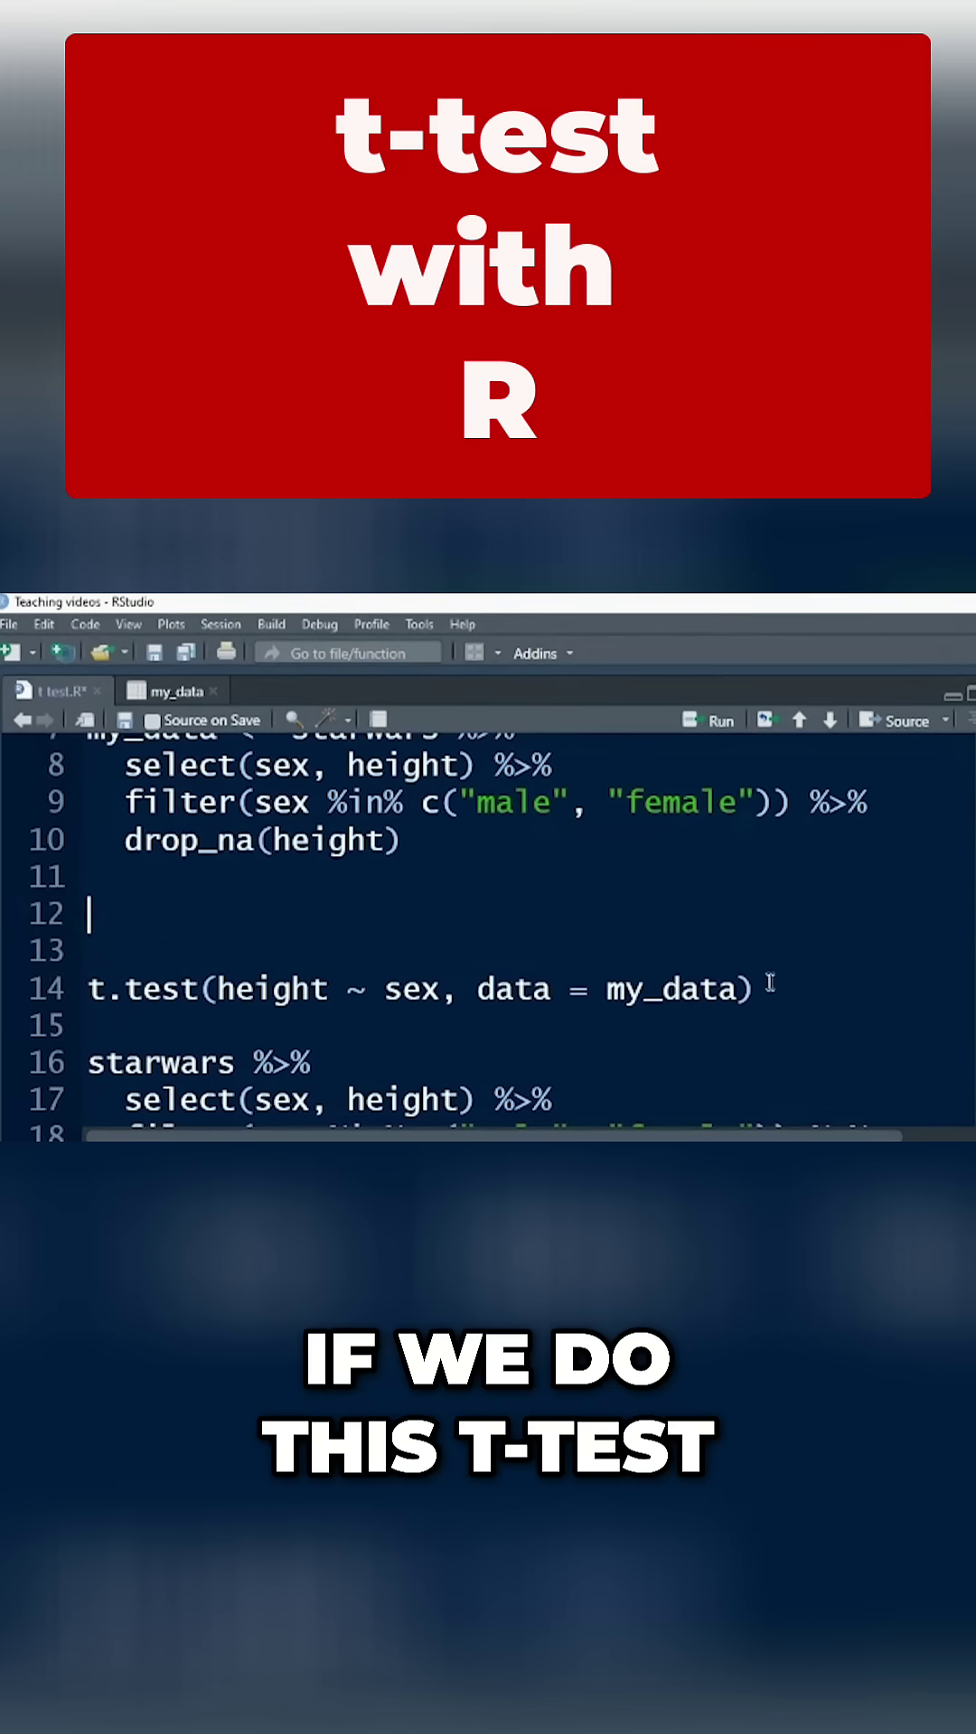
left_click(193, 946)
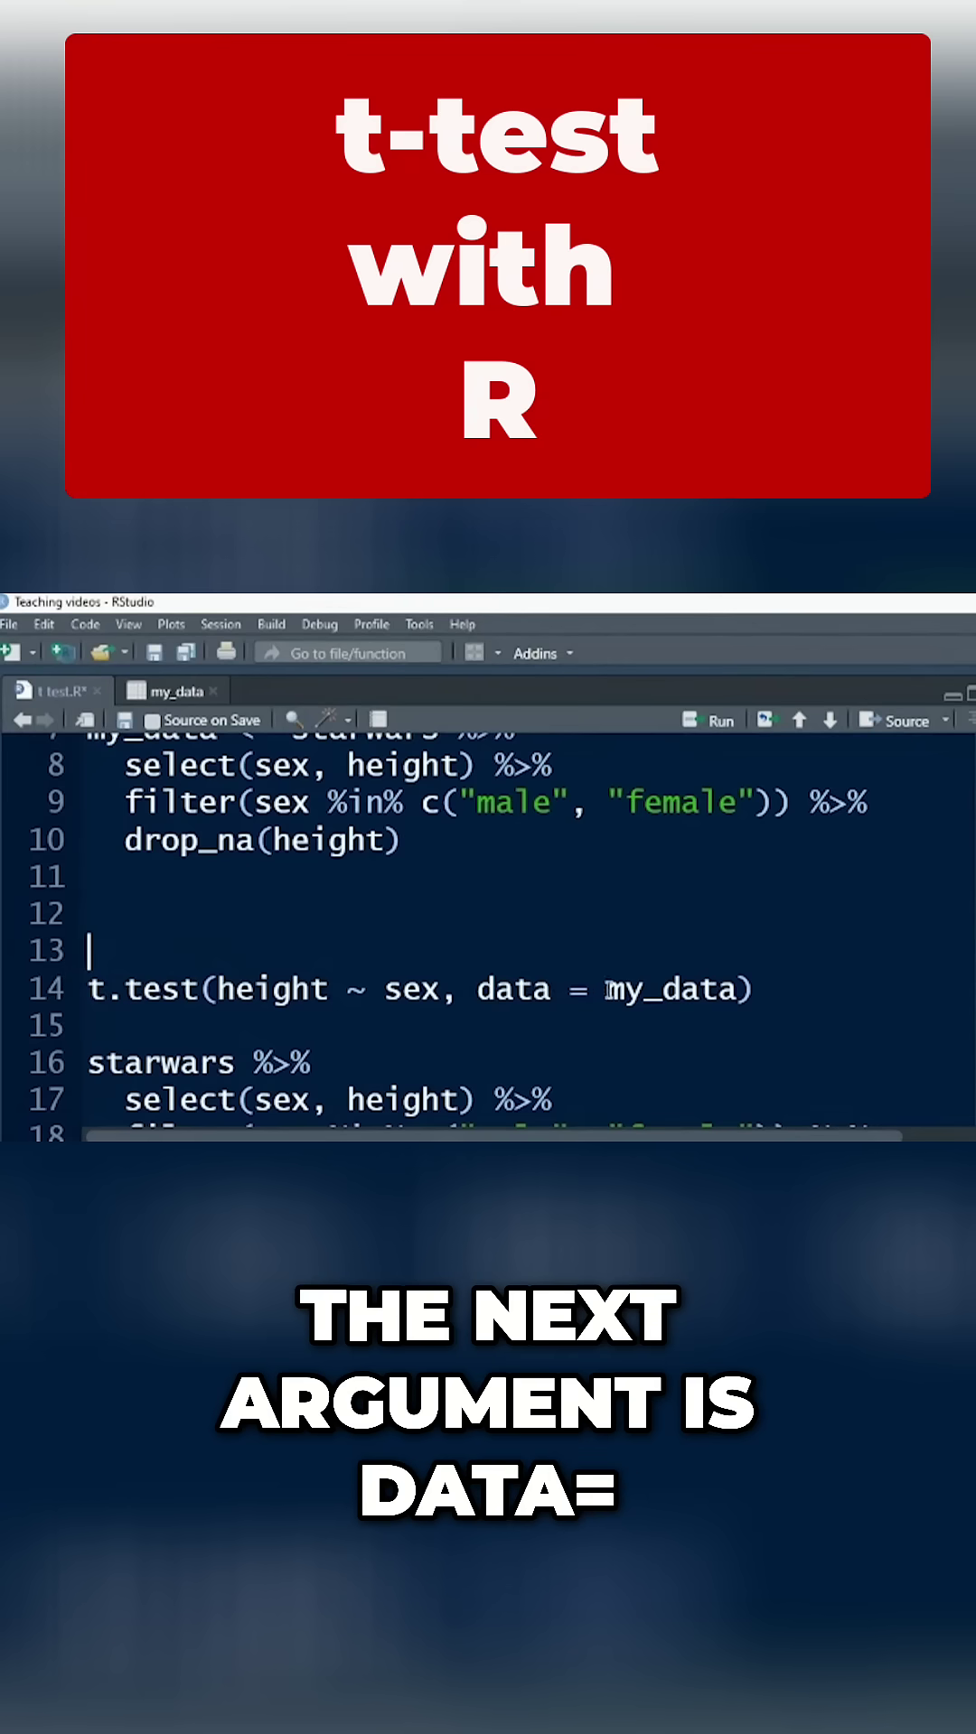
Step: Run line 14, t.test(height ~ sex, data = my_data), sending results to the console
left_click(820, 991)
key("ctrl+Return")
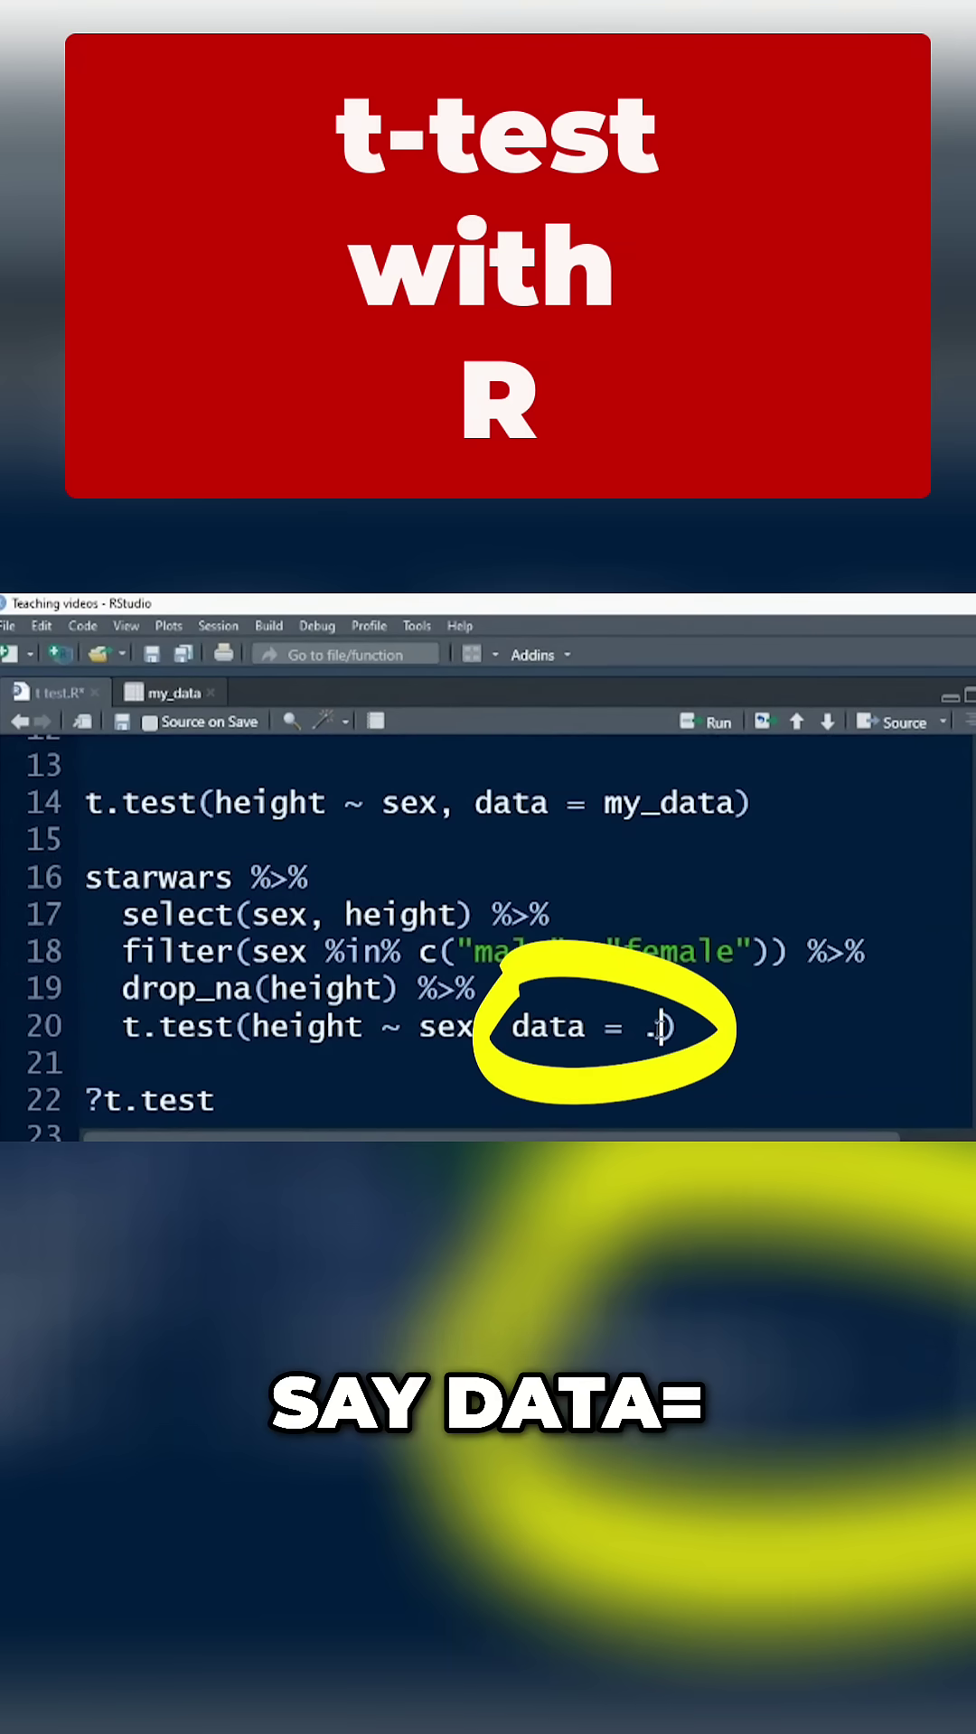
mouse_move(123, 1028)
left_mouse_down()
mouse_move(441, 1044)
mouse_move(664, 1030)
left_mouse_up()
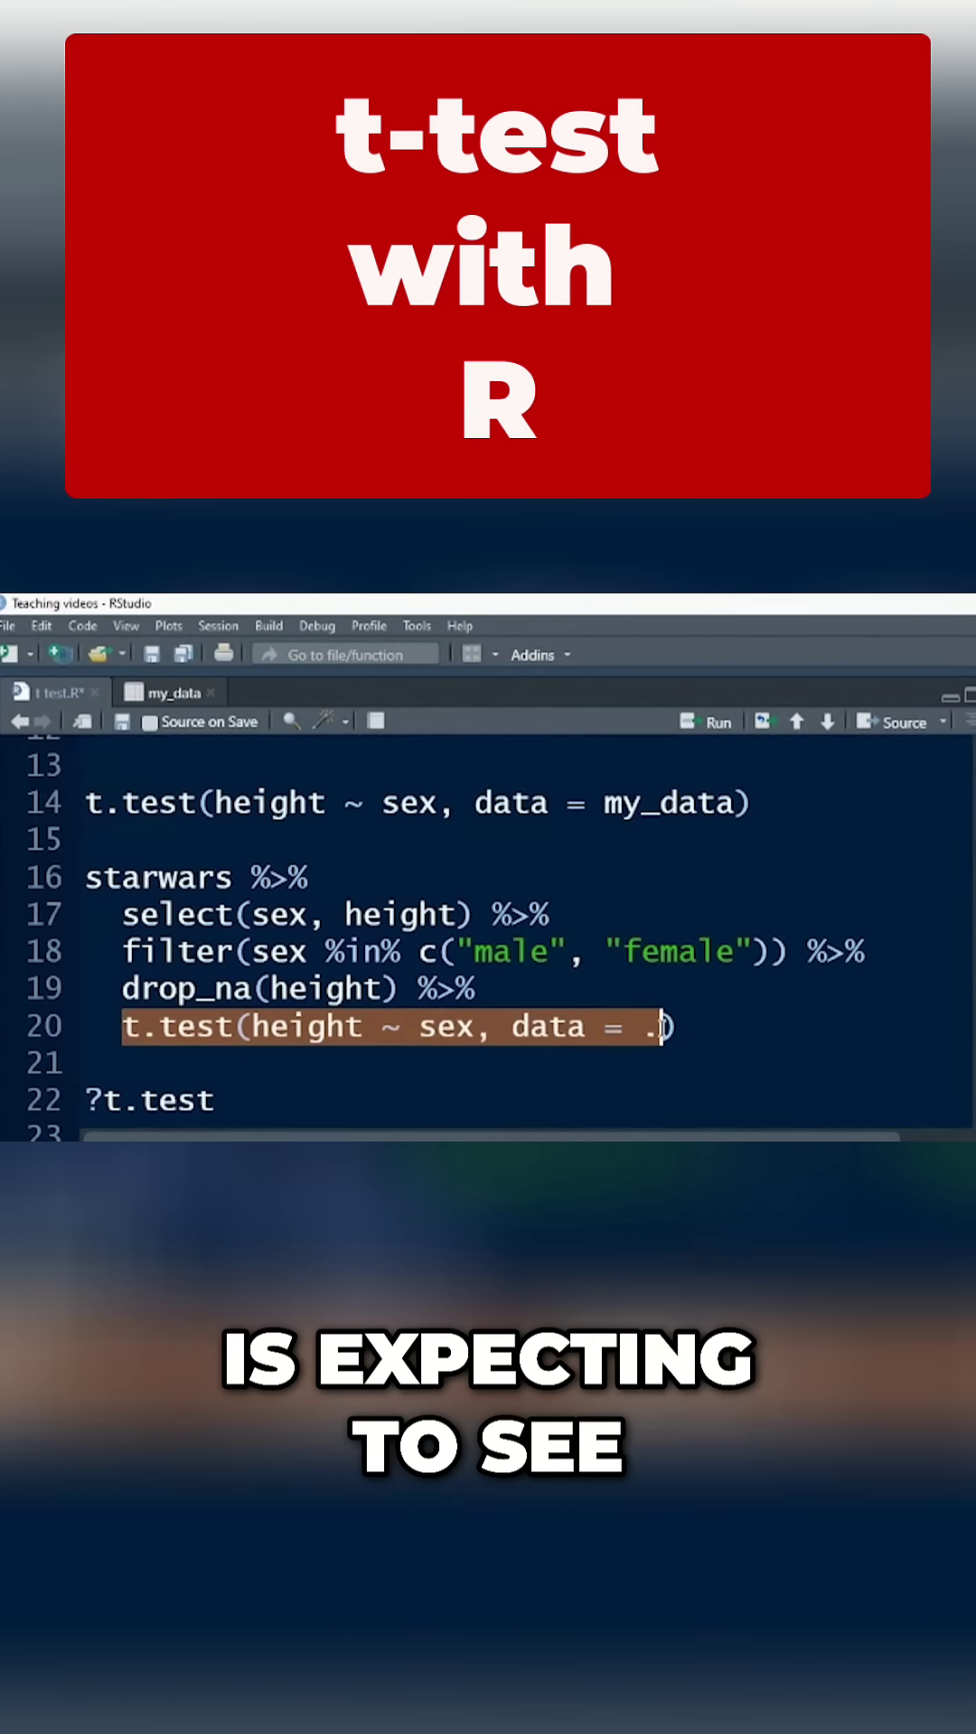
left_click(663, 1030)
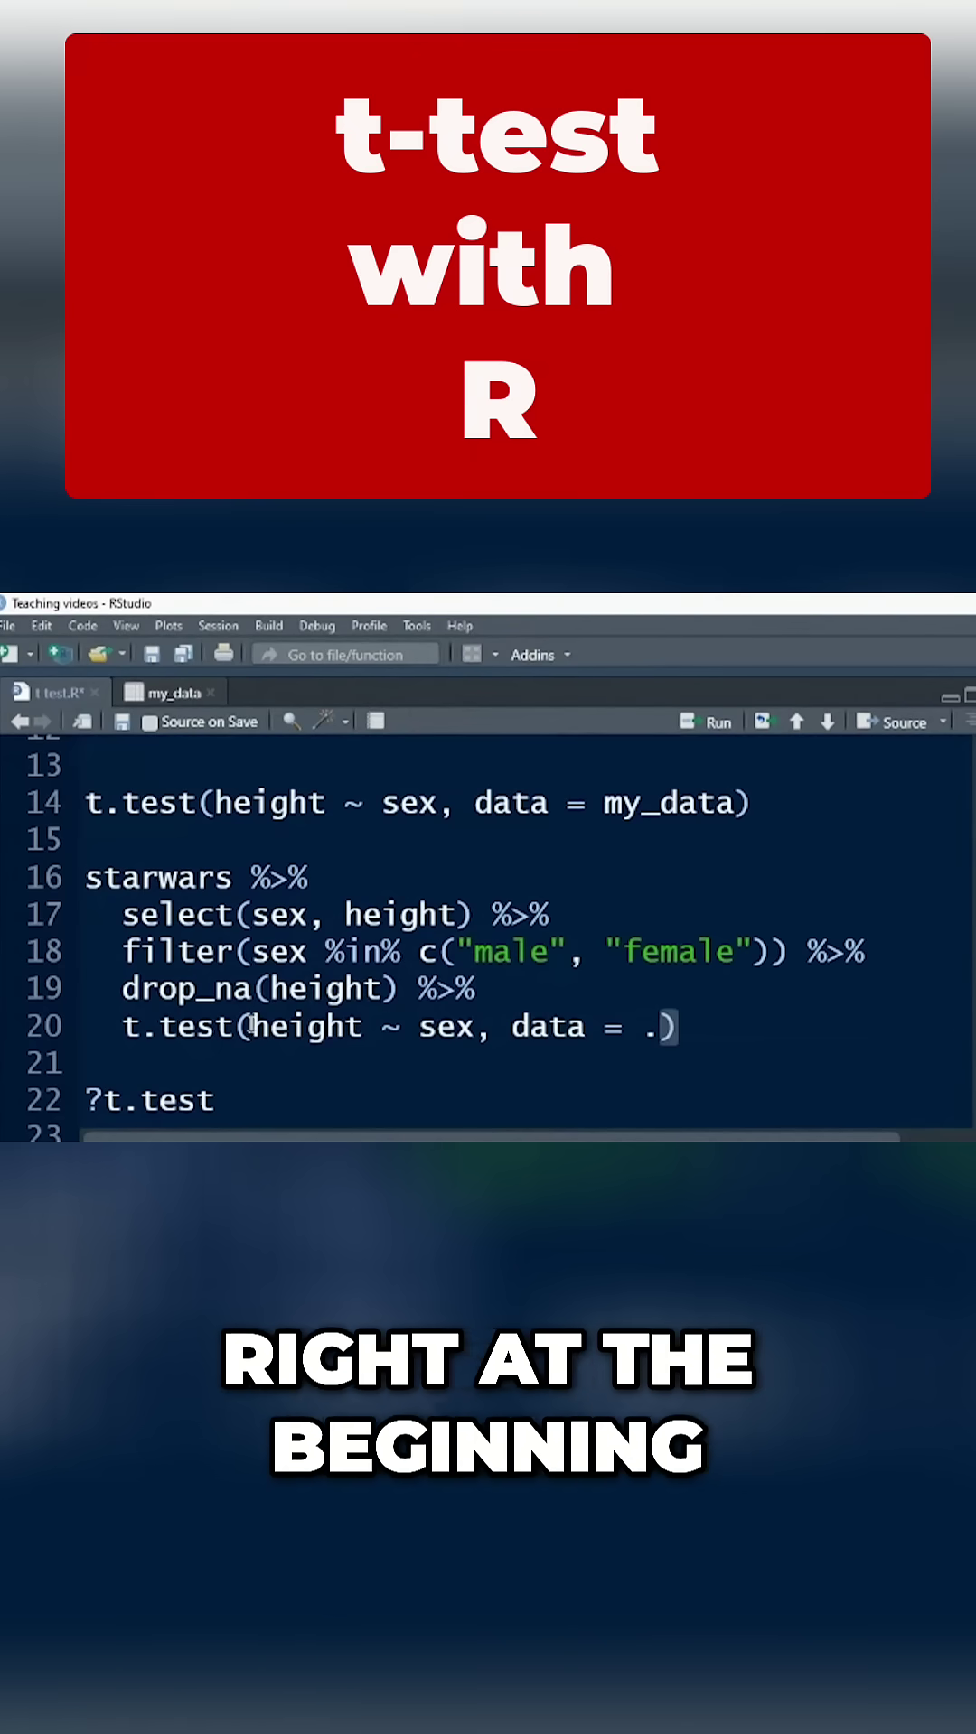
scroll(355, 1023, "down", 2)
scroll(339, 976, "down", 1)
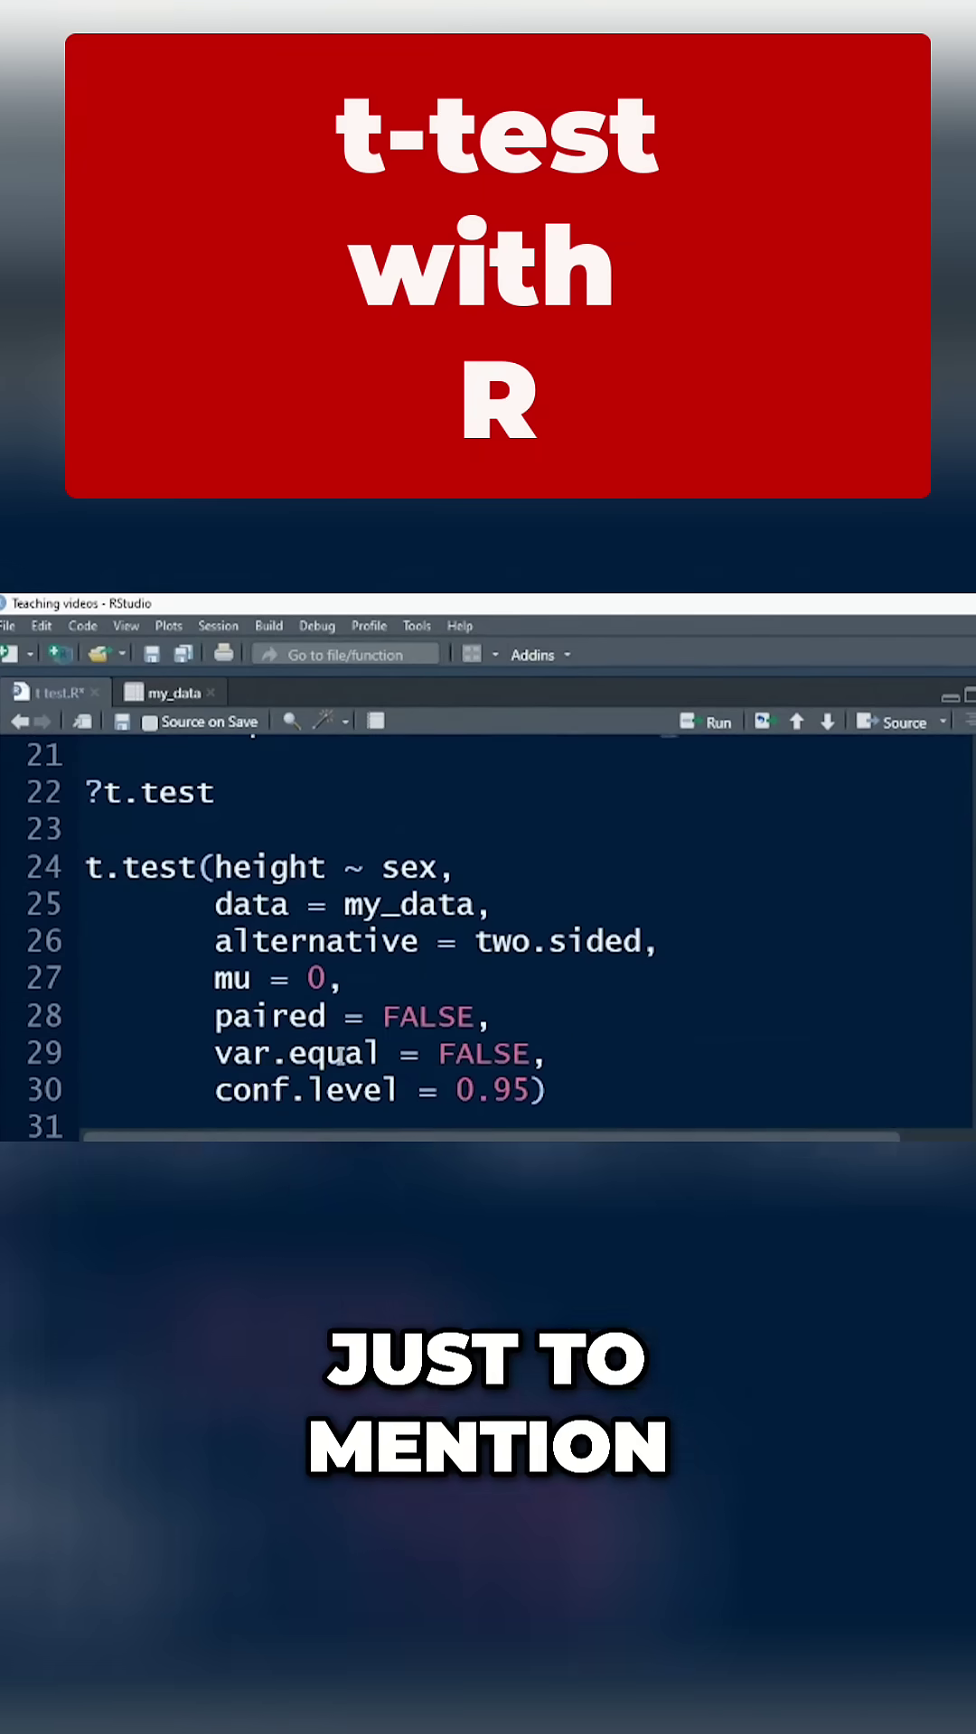
scroll(320, 885, "down", 1)
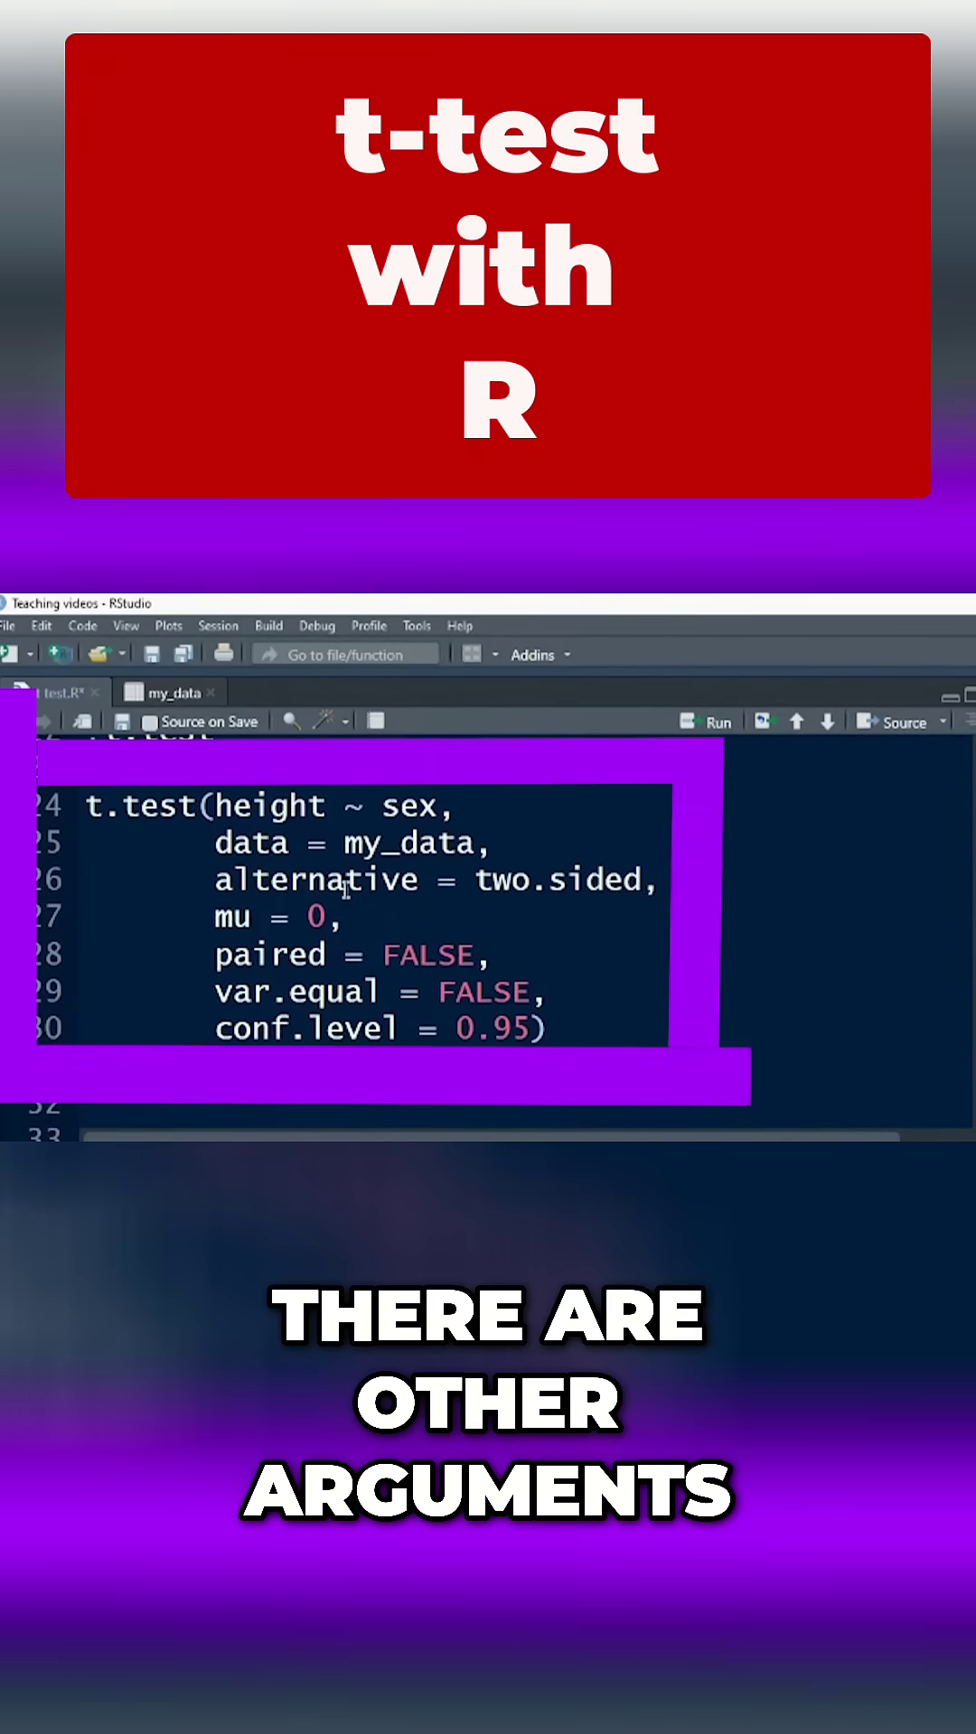